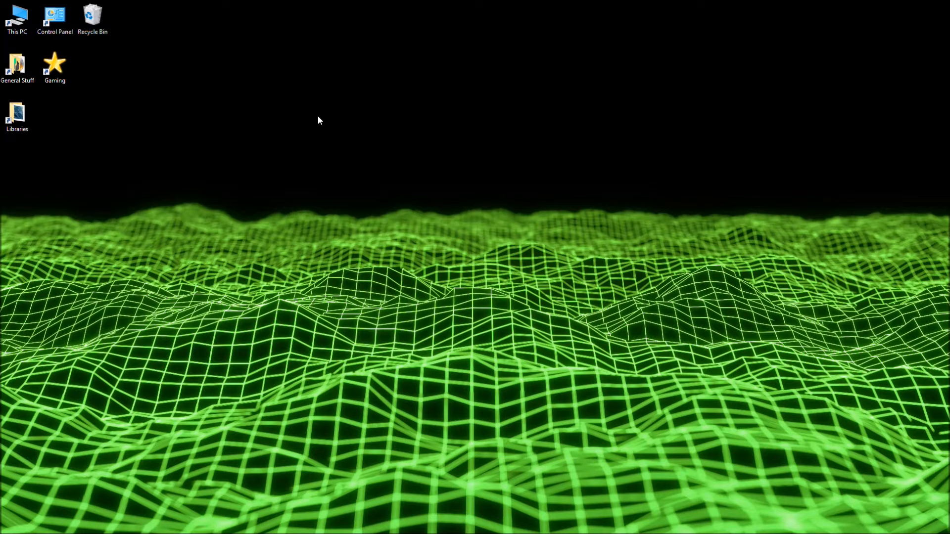
- Open a Command Prompt window and move it toward the middle of the desktop
click(31, 528)
text(cmd)
key(Return)
drag(358, 33, 598, 83)
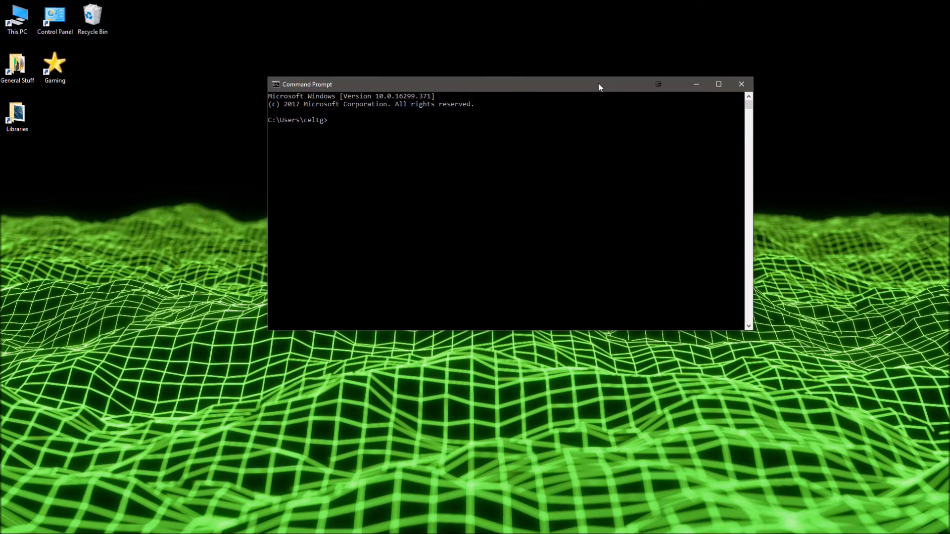
text(ping www.google)
text(com)
key(BackSpace)
key(BackSpace)
text(.com)
key(Return)
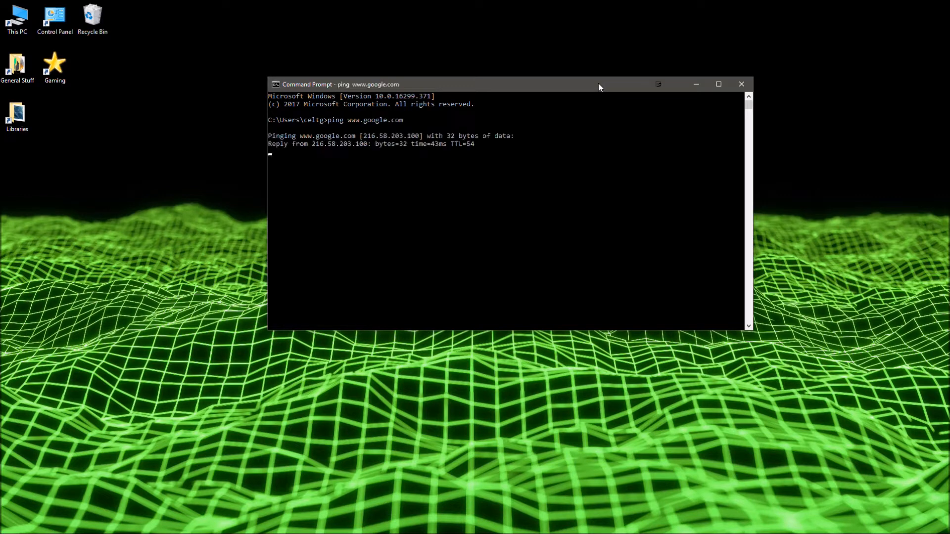
drag(313, 144, 365, 147)
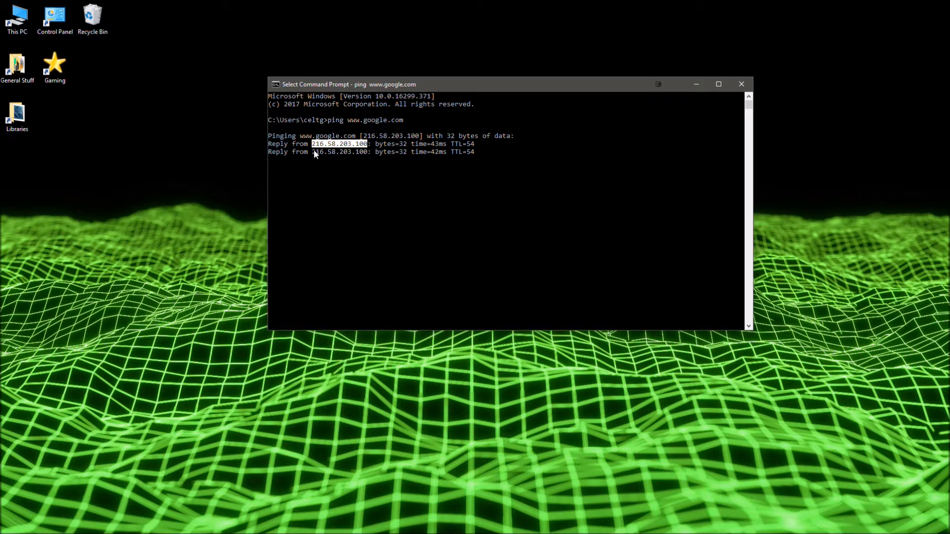
click(330, 144)
drag(336, 144, 351, 146)
click(373, 151)
drag(315, 146, 355, 139)
click(314, 138)
click(353, 139)
click(274, 159)
click(658, 85)
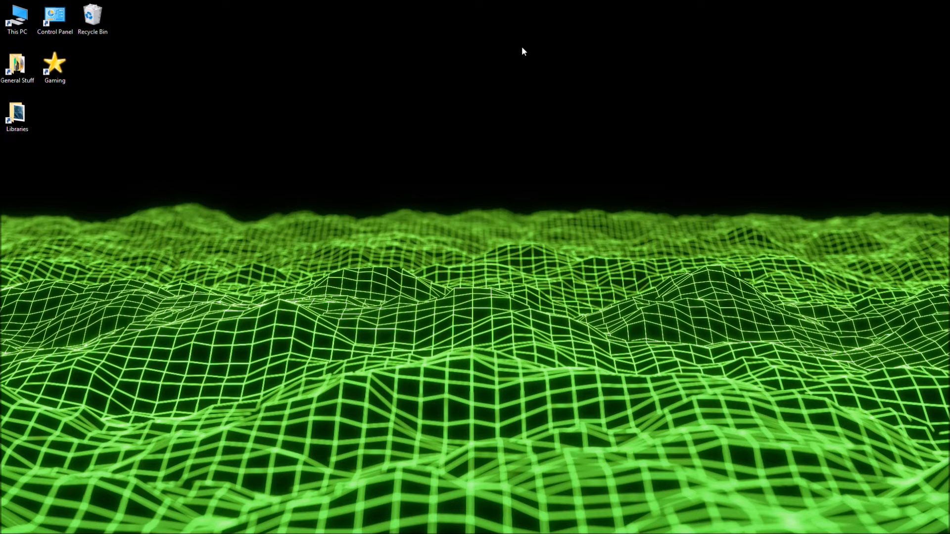
- Open Control Panel and go to the network status and tasks page of the Network and Sharing Center
double_click(63, 19)
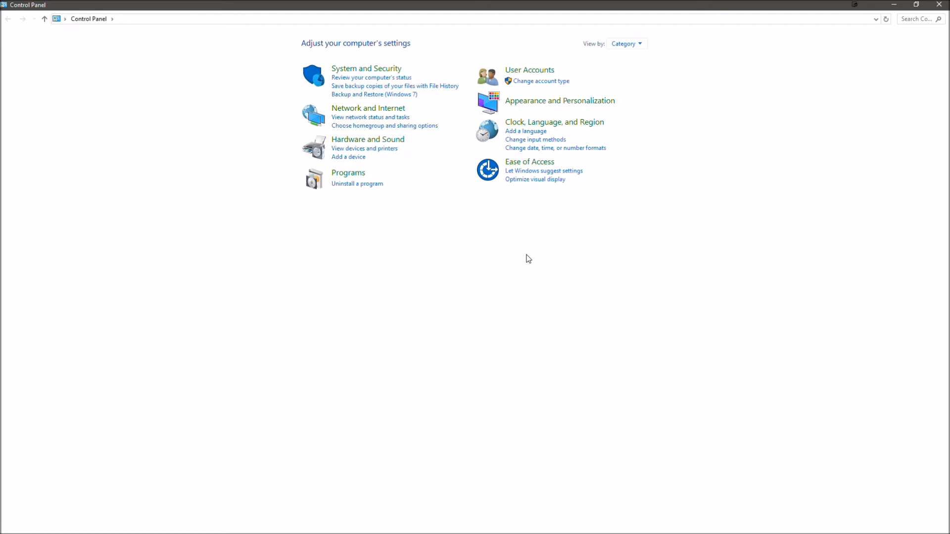
mouse_move(368, 3)
mouse_down()
mouse_move(380, 48)
mouse_move(386, 1)
mouse_up()
drag(504, 2, 513, 63)
double_click(513, 63)
drag(312, 5, 327, 62)
double_click(290, 59)
click(392, 117)
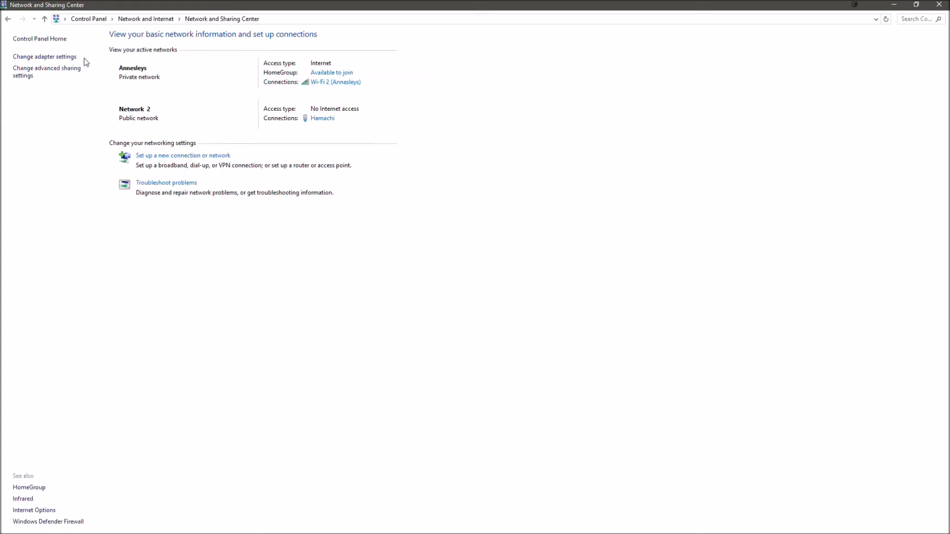
- Open the Internet Protocol Version 4 (TCP/IPv4) properties of the Wi-Fi 2 connection and place the dialog beside the connection properties
click(346, 83)
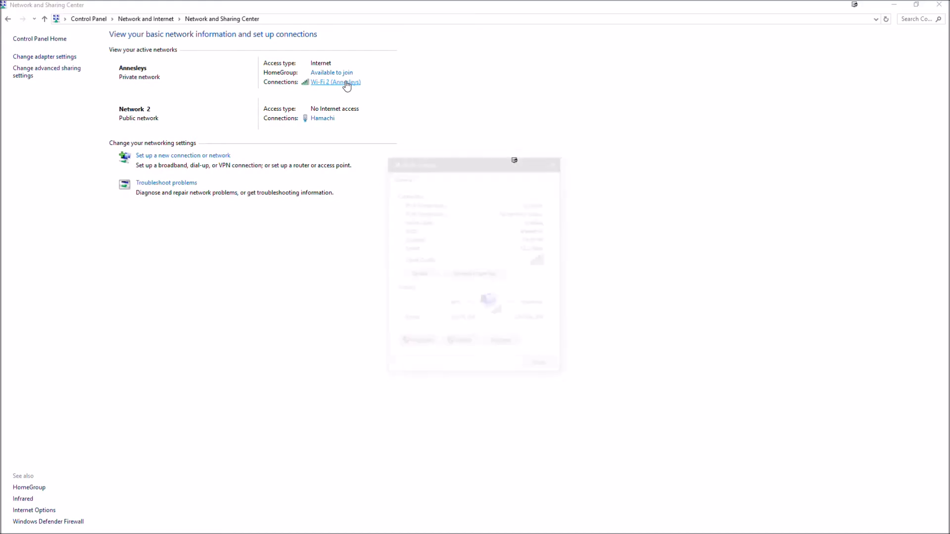
click(428, 345)
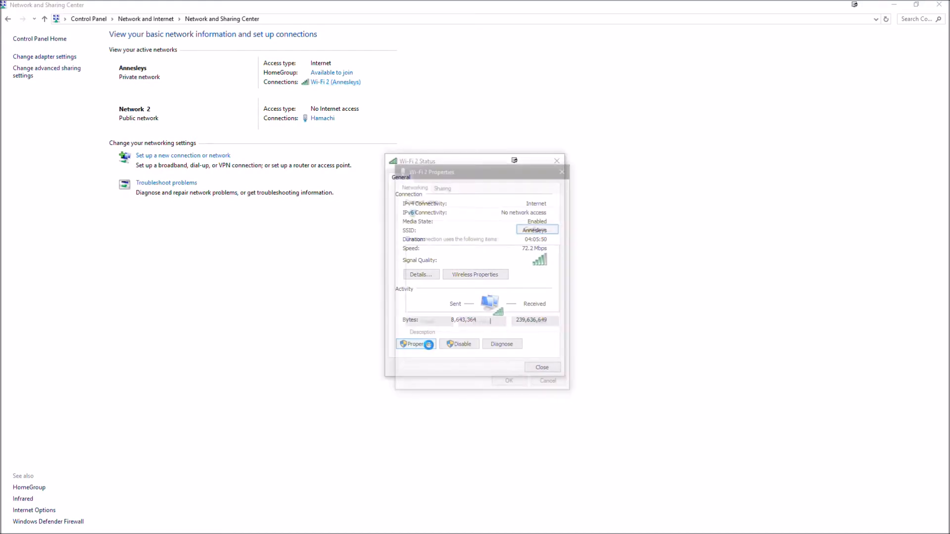
mouse_move(556, 267)
mouse_down()
mouse_move(557, 283)
mouse_move(552, 266)
mouse_up()
double_click(483, 285)
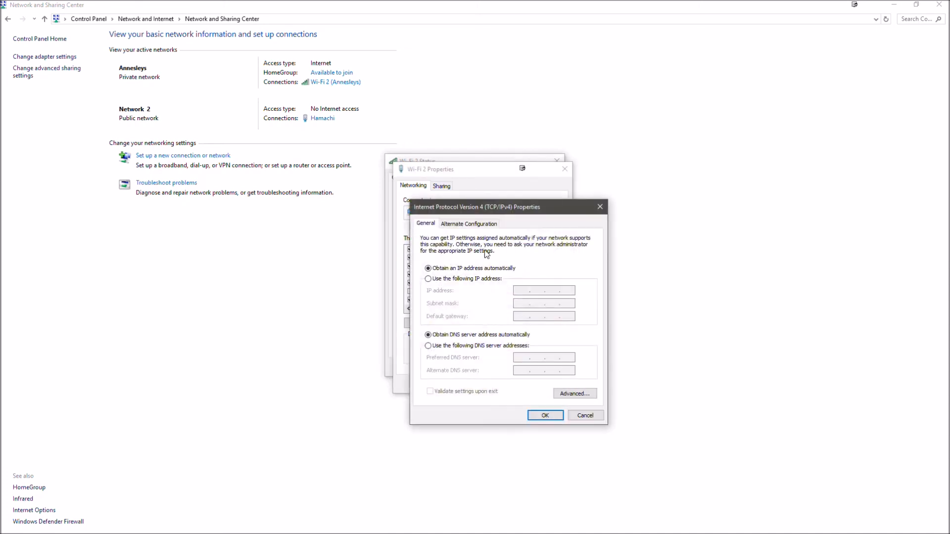
drag(507, 212, 673, 181)
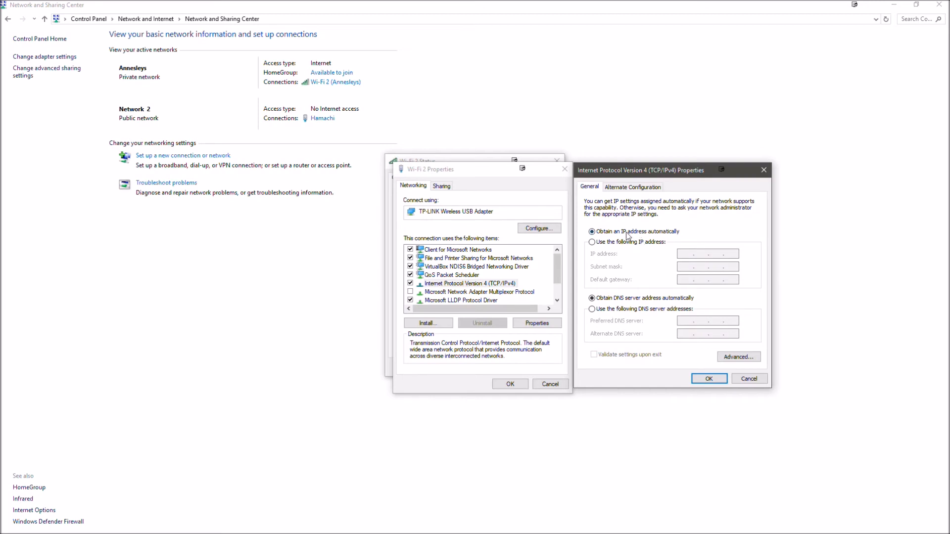
- Use custom DNS server addresses, with 1.1.1.1 as the preferred server and 1.0.0.1 as the alternate
click(651, 313)
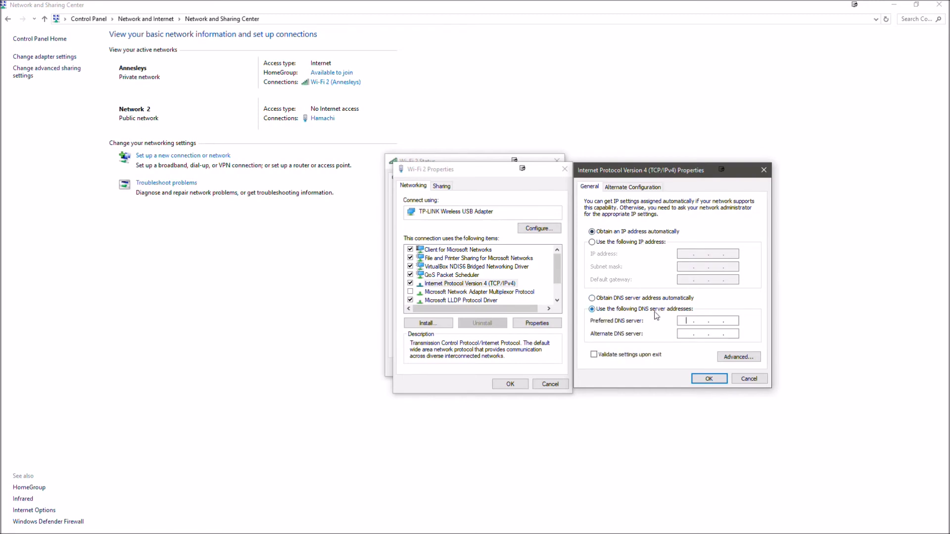
click(691, 322)
text(1 . 1 . 1 . 1)
key(Tab)
text(1.0.0.1)
drag(702, 173, 784, 101)
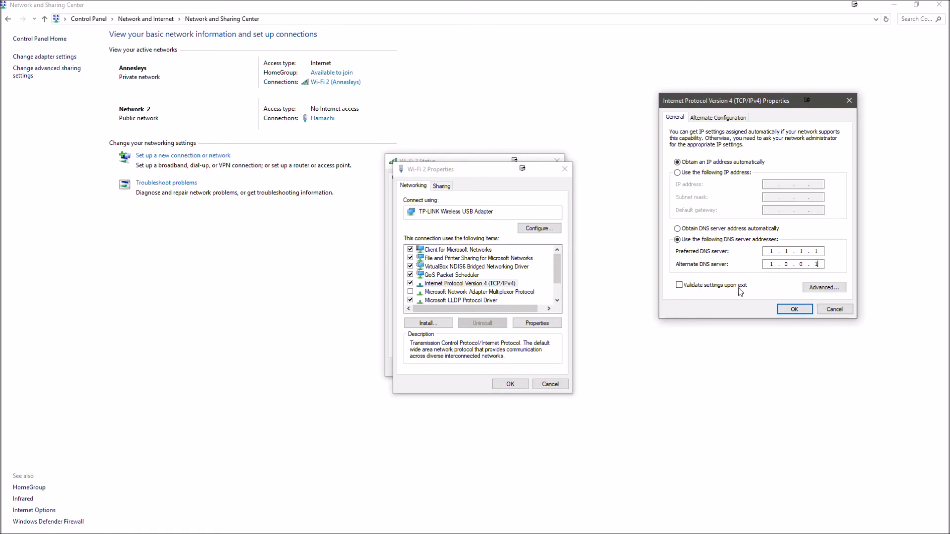
- Apply the DNS settings with validation upon exit enabled, and close the diagnostics and Wi-Fi dialogs
drag(770, 265, 799, 265)
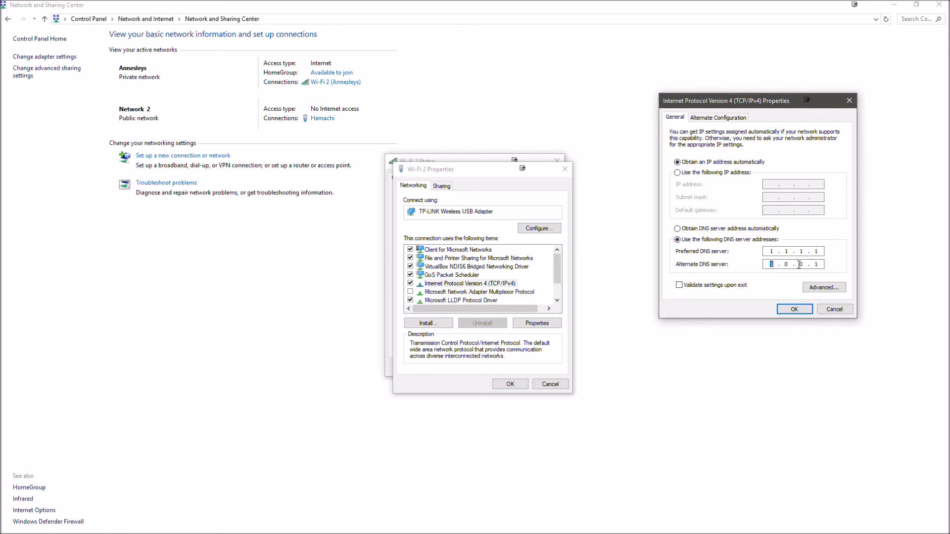
click(720, 287)
click(794, 309)
click(509, 384)
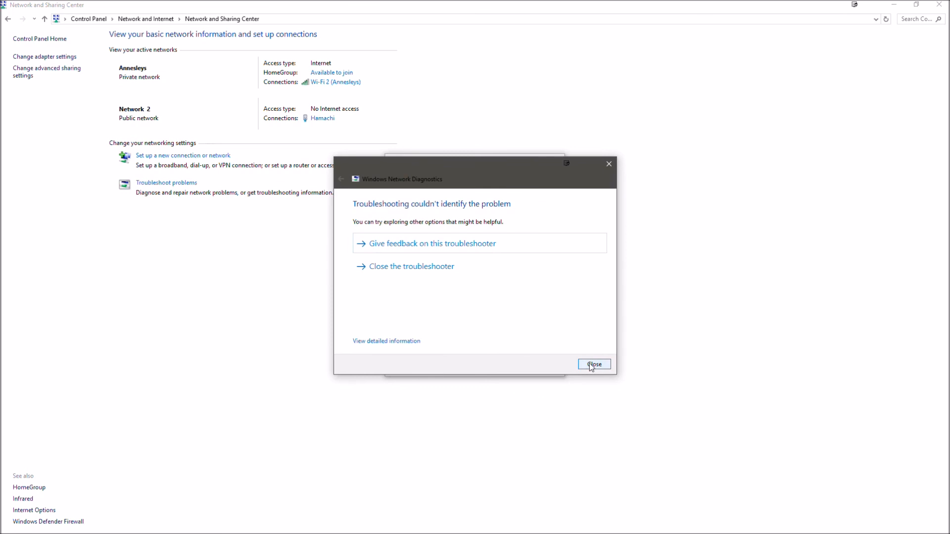
click(594, 365)
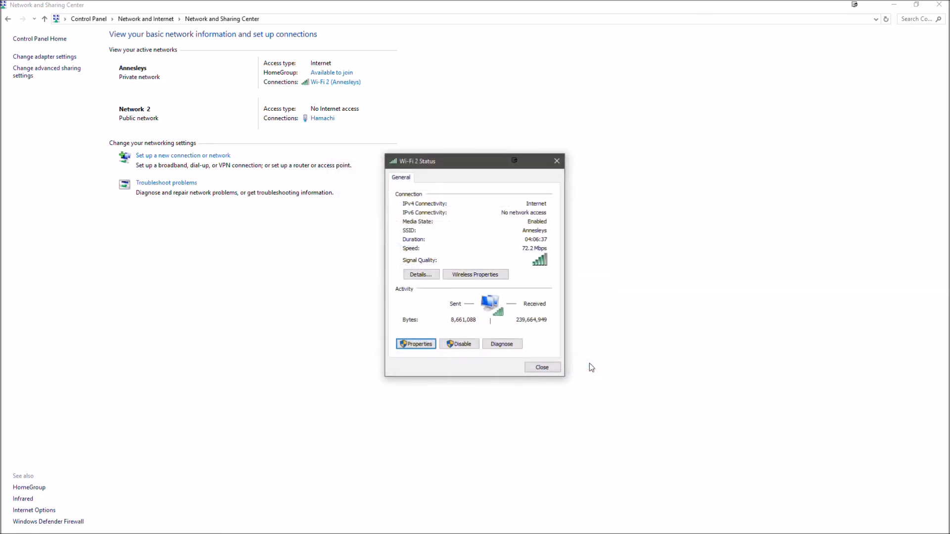
click(543, 367)
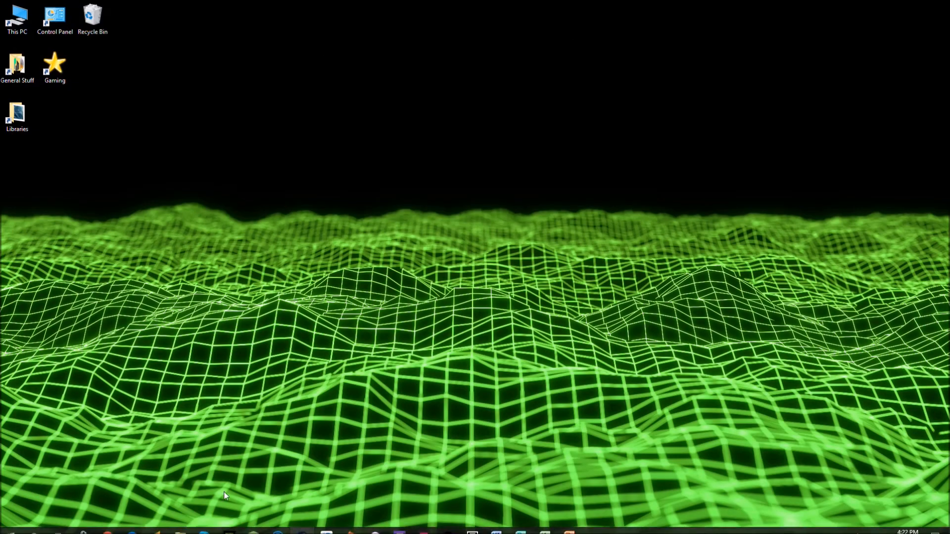
- Switch to Chrome, search Google for "youtube" and return to the Google home page
click(168, 526)
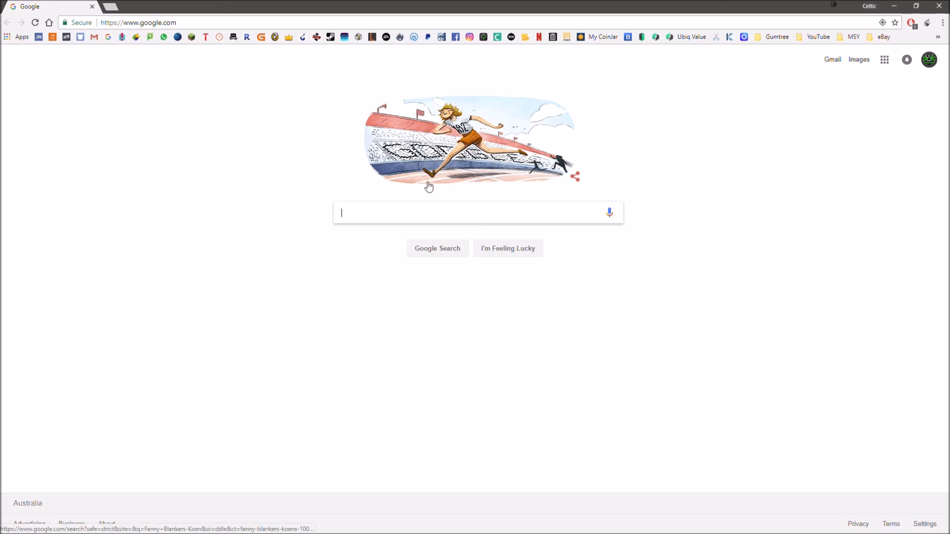
text(youtube)
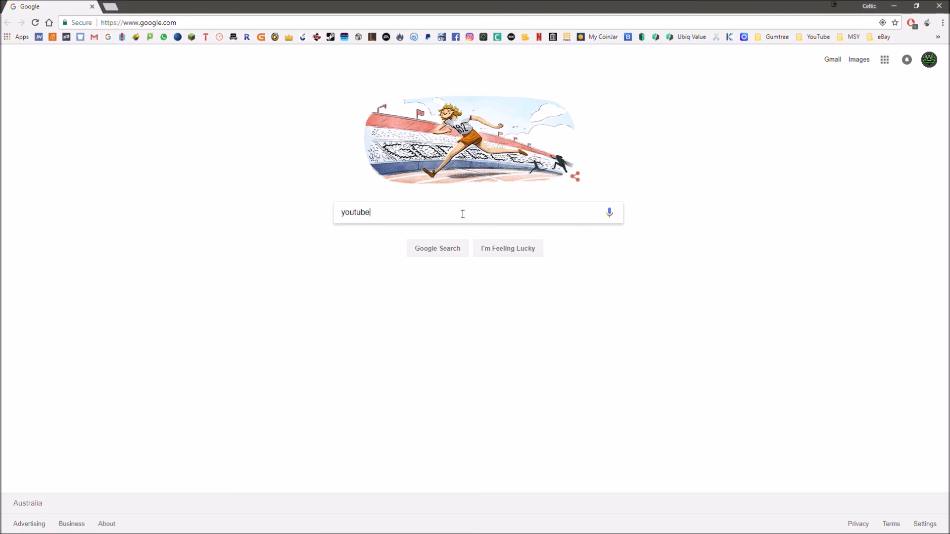
key(Return)
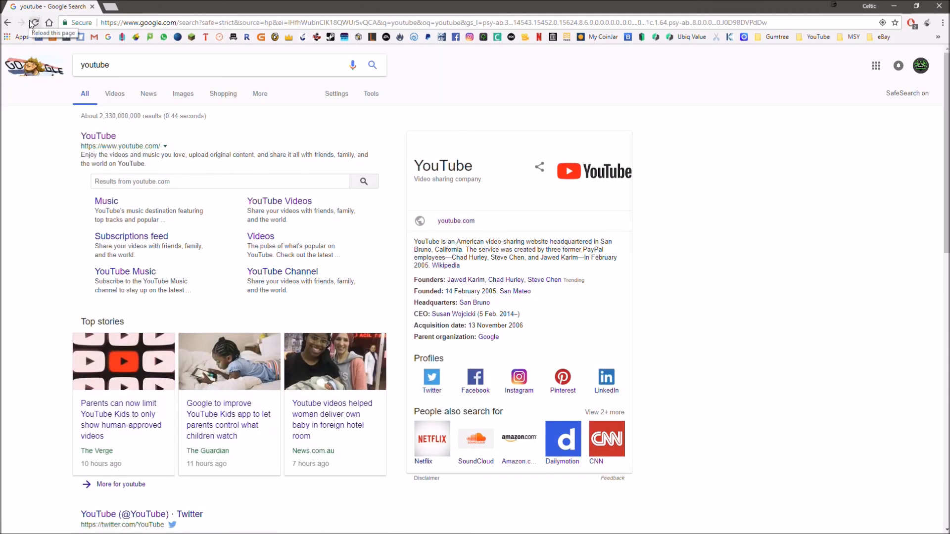
click(7, 23)
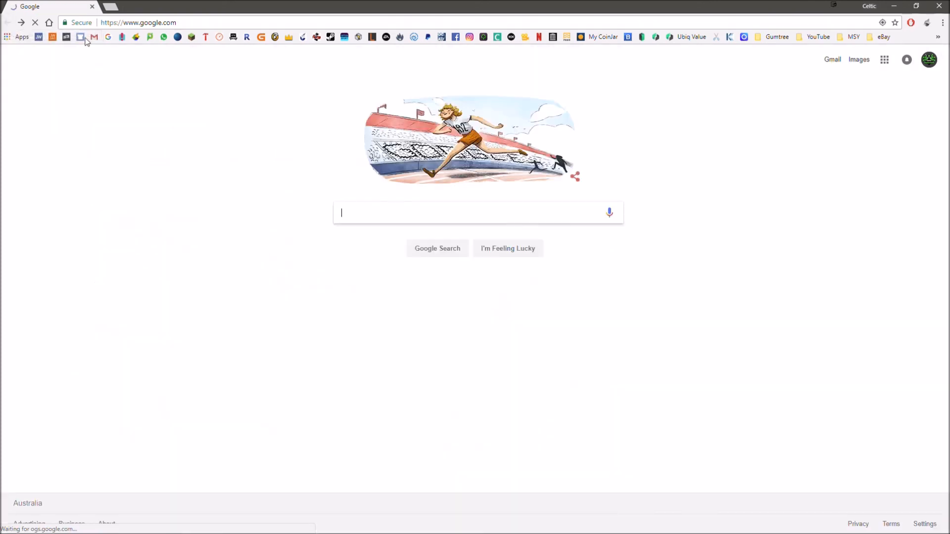